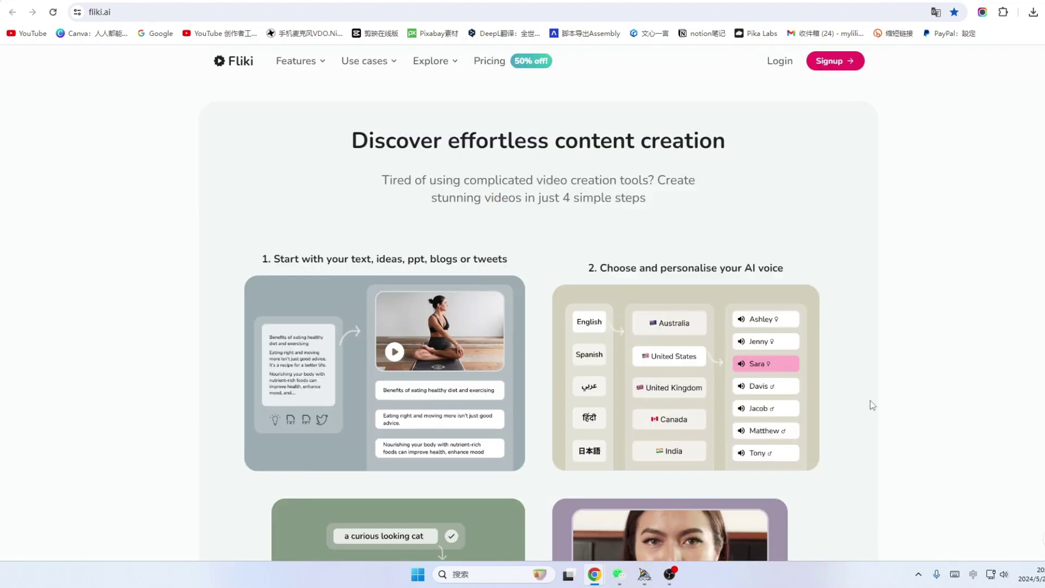
Step: Start using Fliki for free, sign in with the Google account and dismiss the welcome message
scroll(872, 405, up, 5)
scroll(872, 405, up, 8)
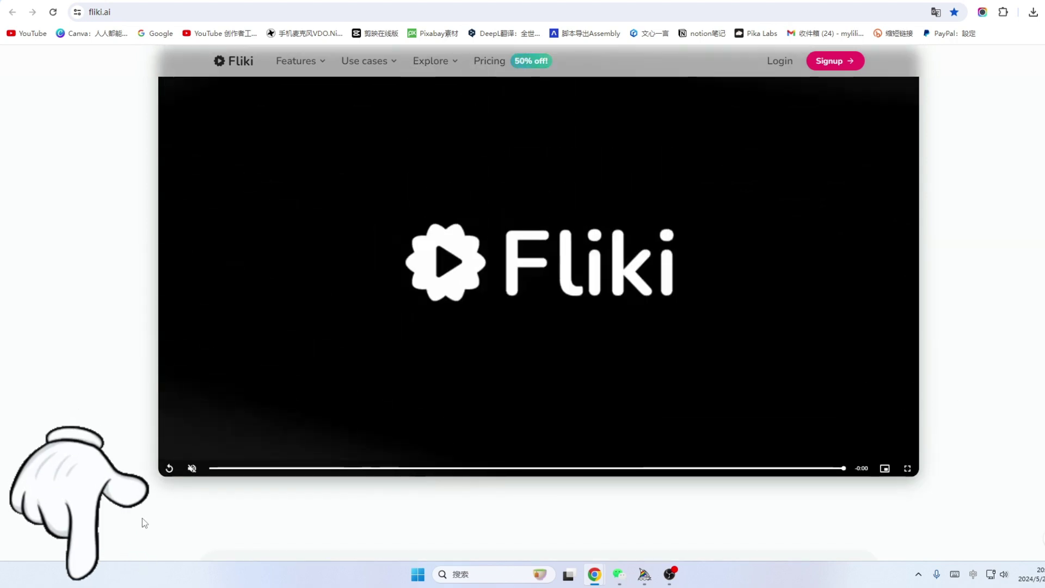
scroll(967, 402, up, 3)
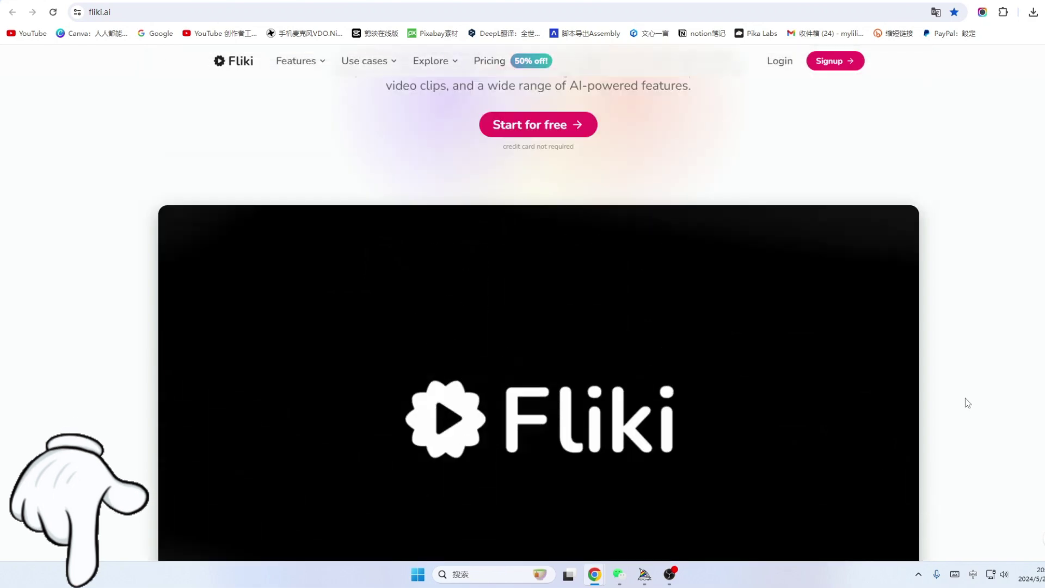
scroll(967, 402, up, 3)
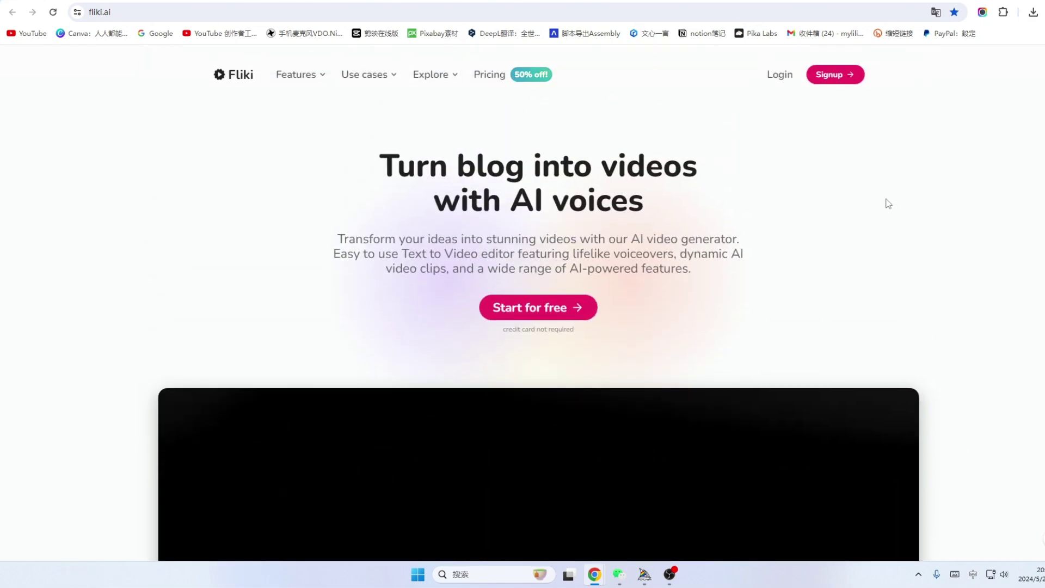
click(545, 307)
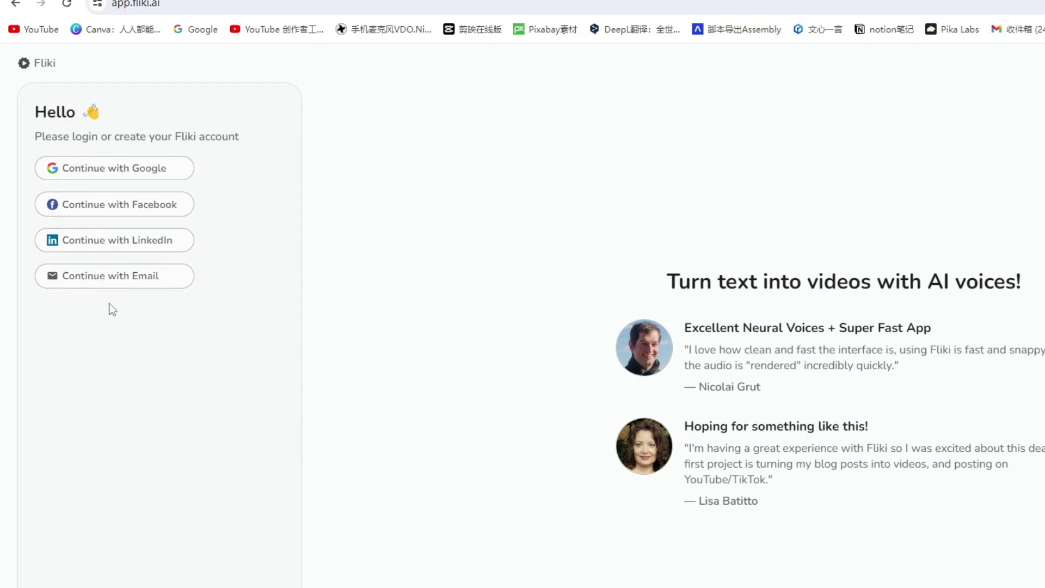
click(93, 169)
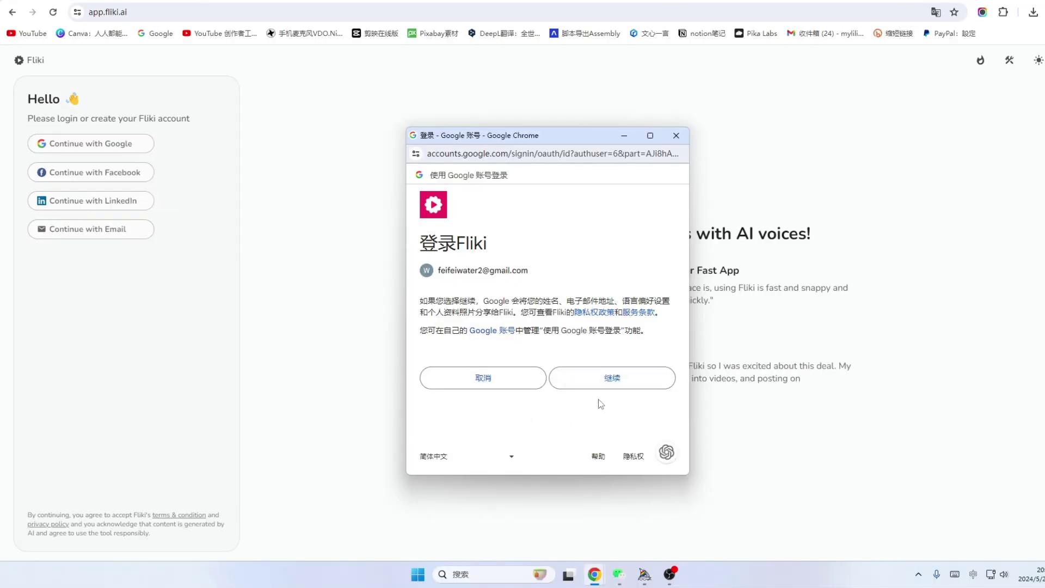
click(616, 377)
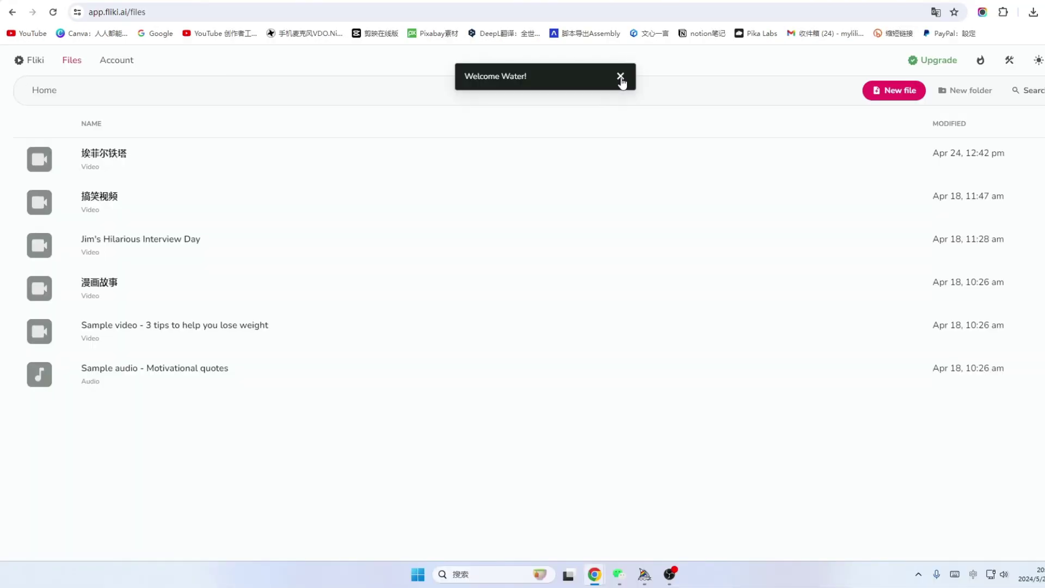
click(621, 76)
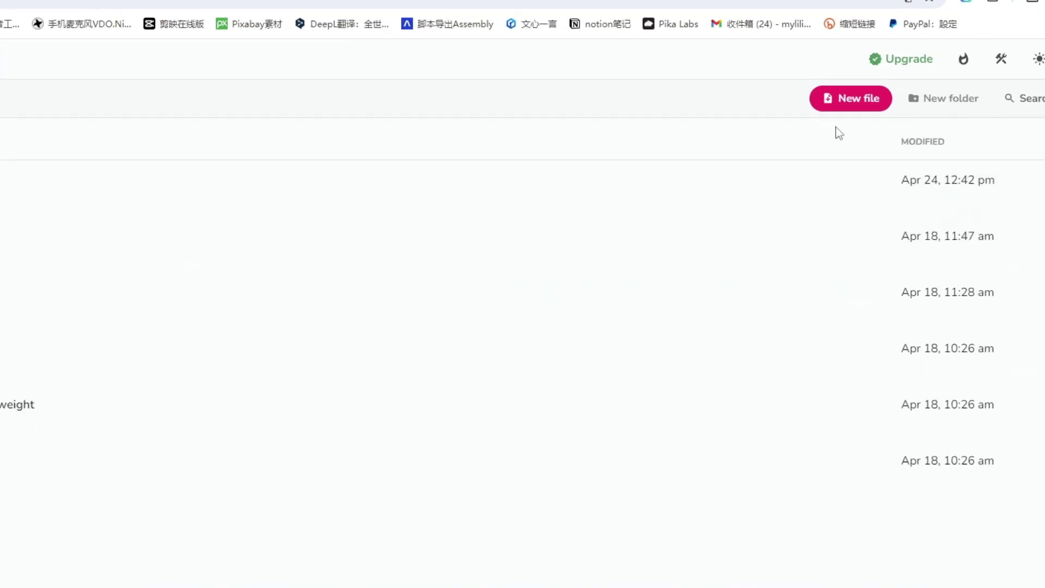
Step: Start a new file and translate the page into bilingual text with the 沉浸式翻译 browser extension
click(764, 118)
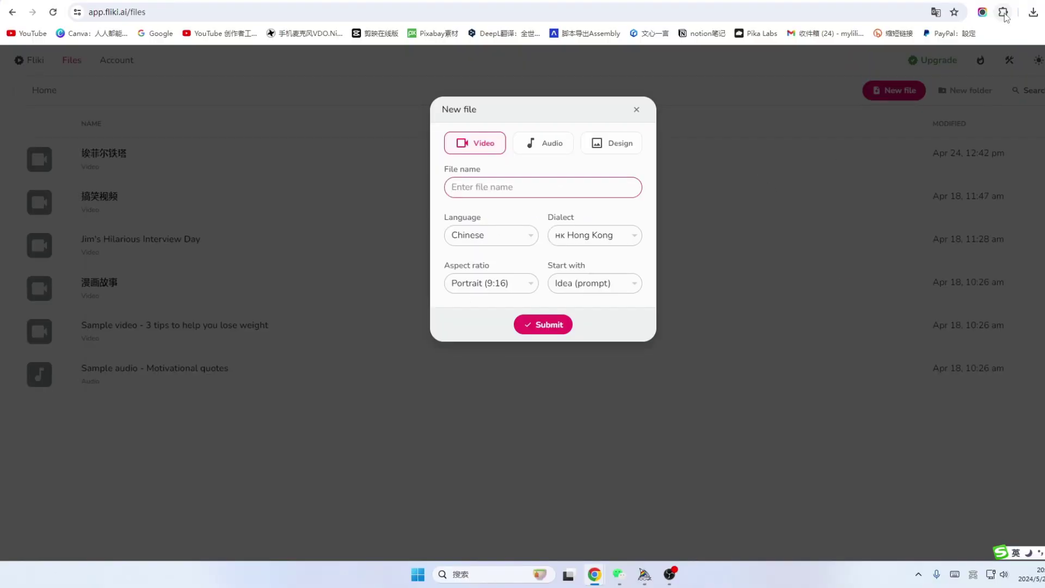
click(1003, 12)
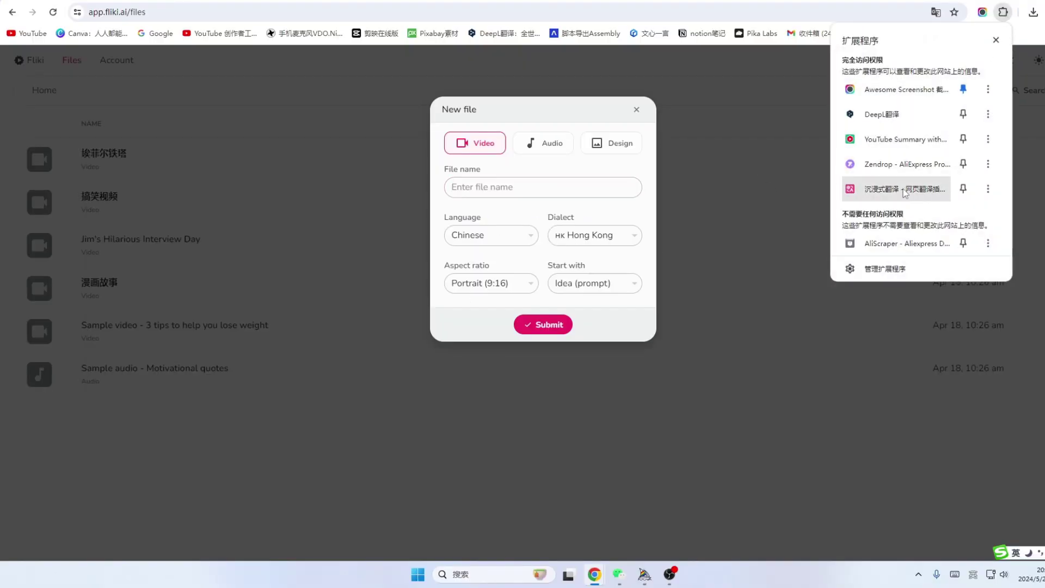
click(914, 189)
click(914, 138)
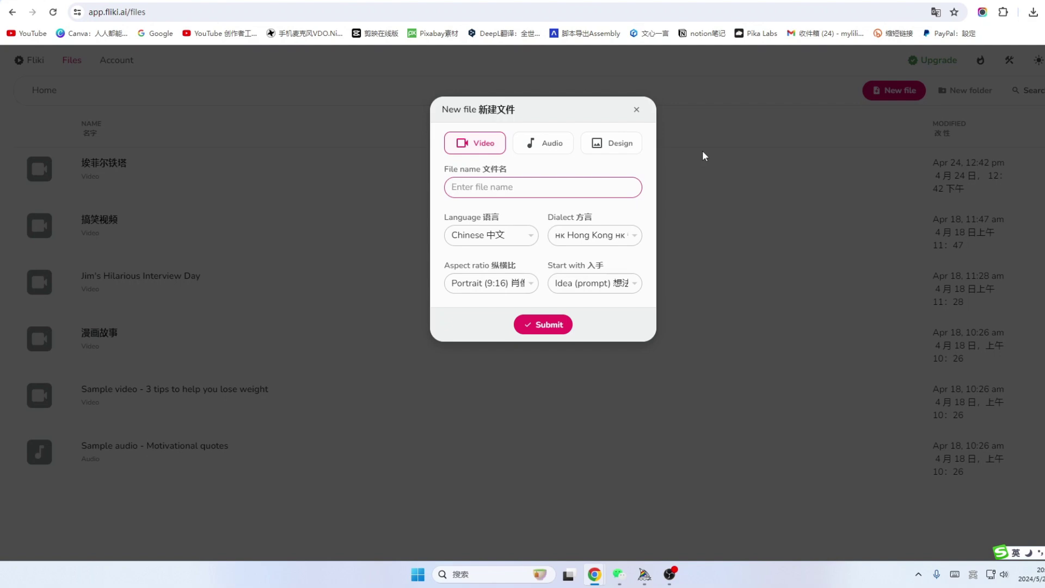
Step: Set the new file's type to Video and name it 汉堡旅游
click(551, 146)
click(482, 142)
click(474, 185)
text(汉堡旅游)
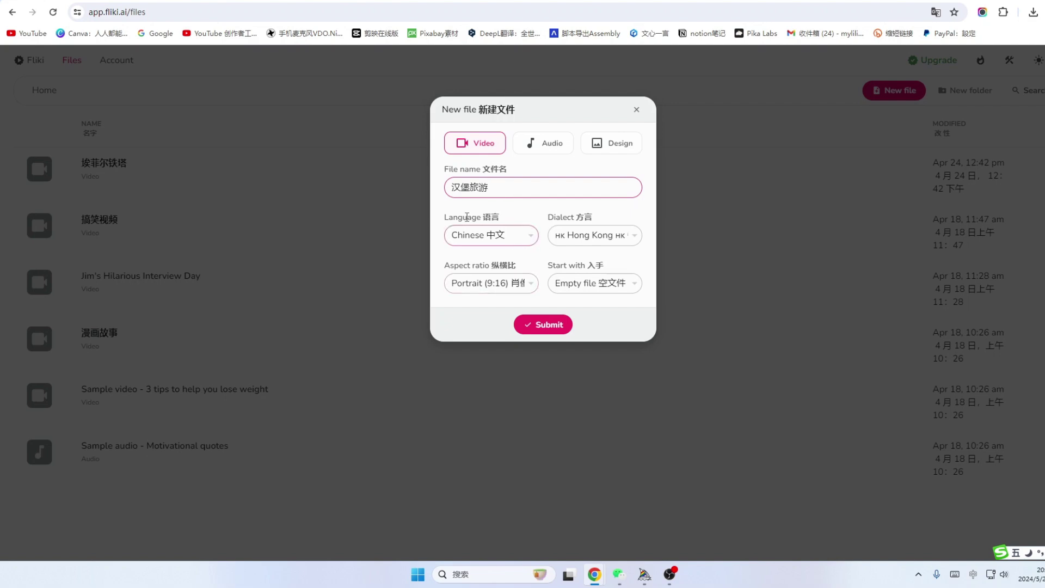
Step: Keep Chinese as the language, with the Mandarin Simplified dialect and the Landscape (16:9) aspect ratio
click(532, 238)
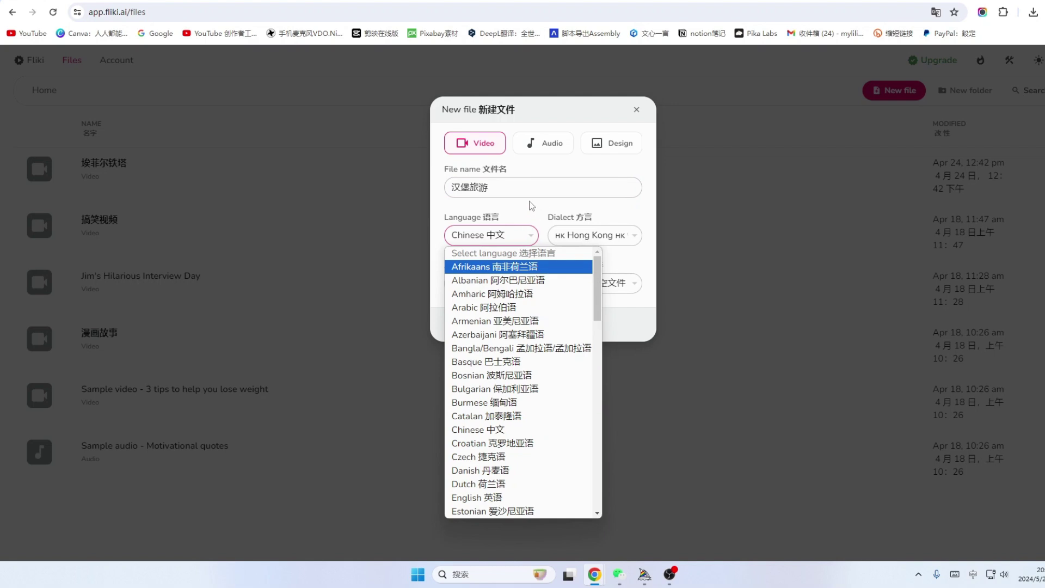
click(635, 236)
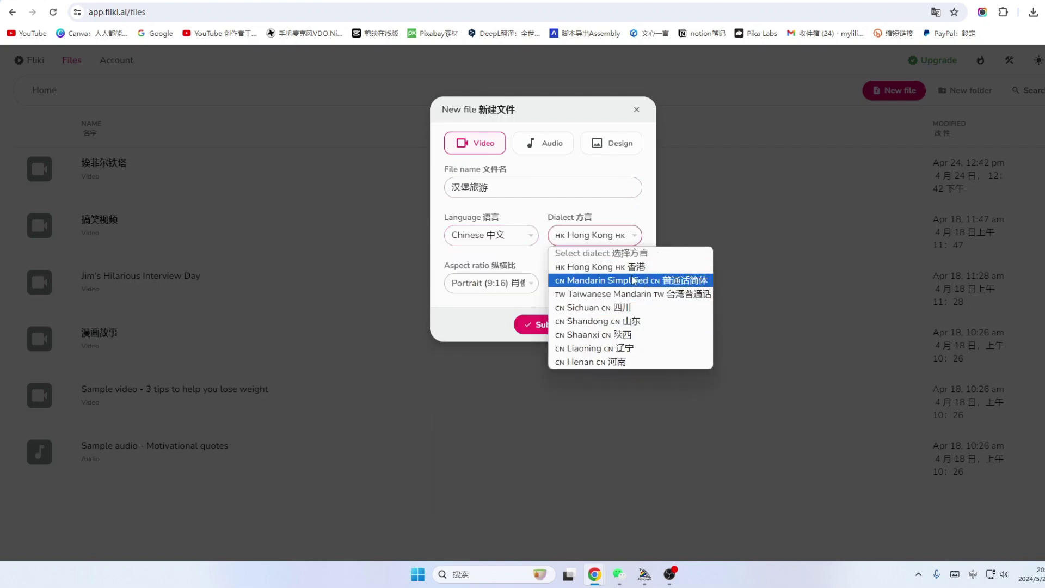
click(651, 284)
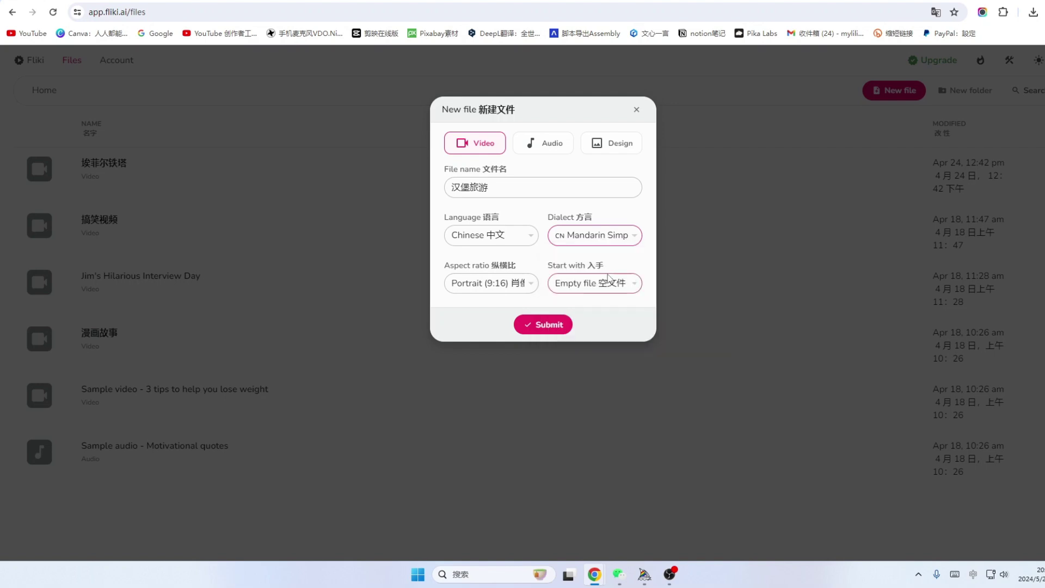
click(530, 284)
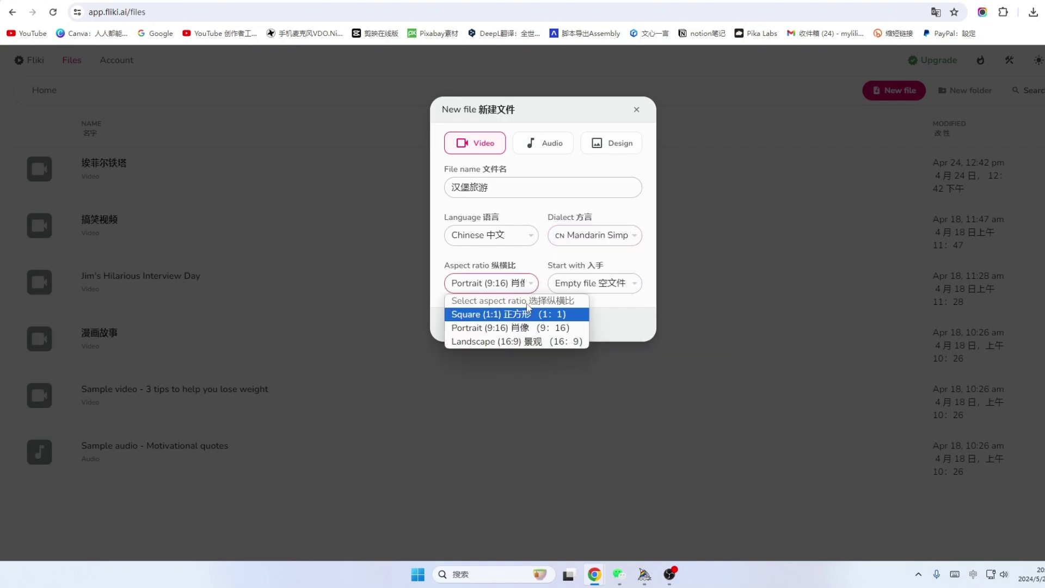
click(509, 343)
Step: Choose Script as the starting point and submit the new file
click(593, 283)
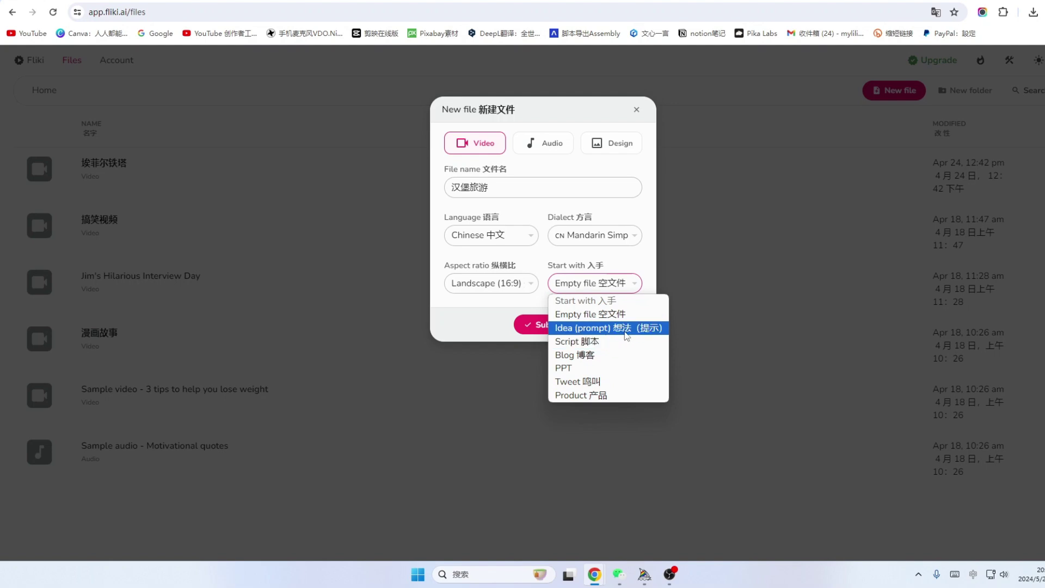
click(612, 342)
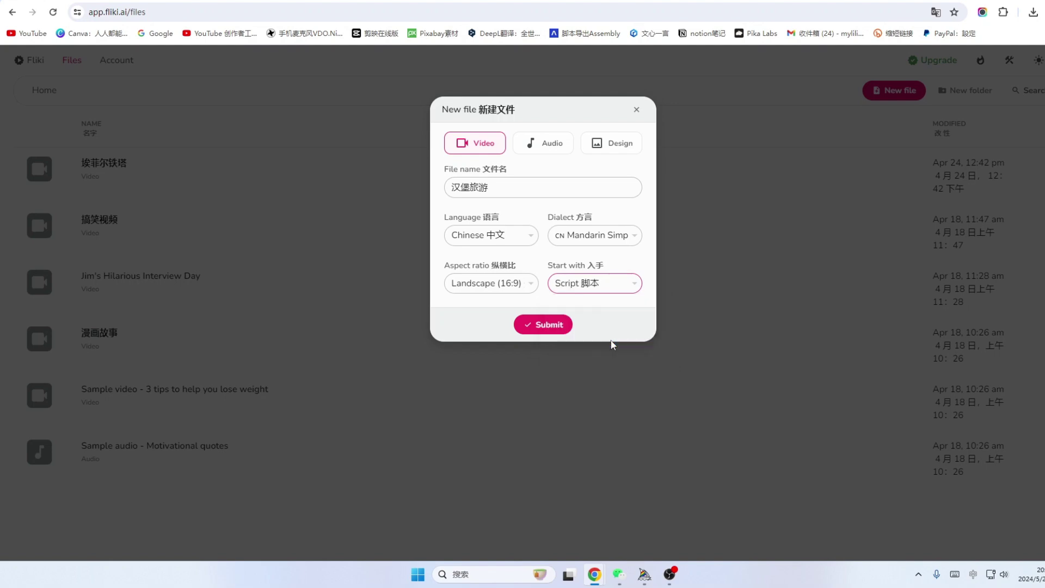
click(545, 327)
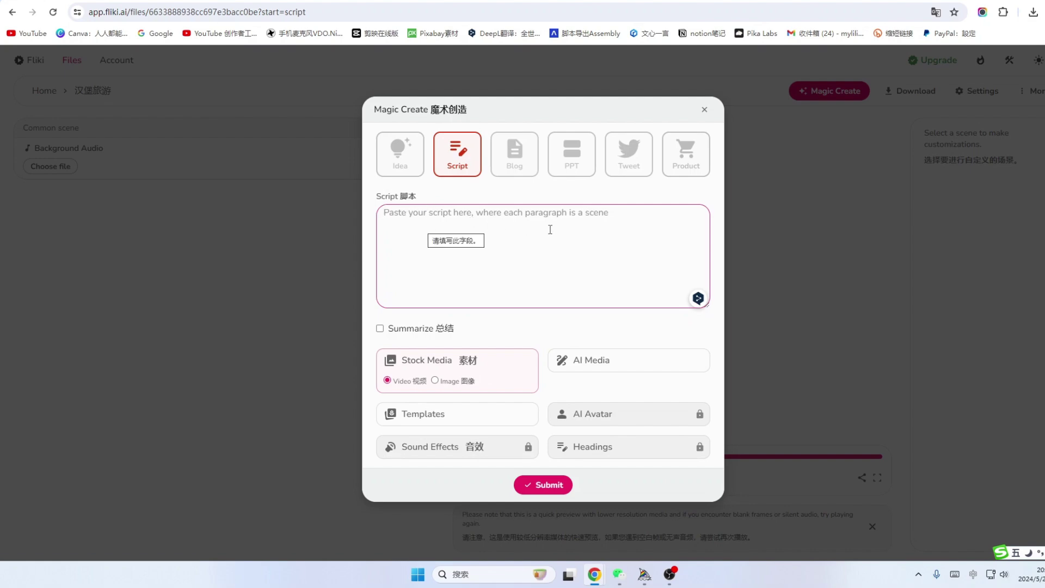
Step: Fetch the Chinese Hamburg tour script from the ChatGPT conversation and paste it into Fliki's Script field
key(ctrl+Tab)
click(383, 309)
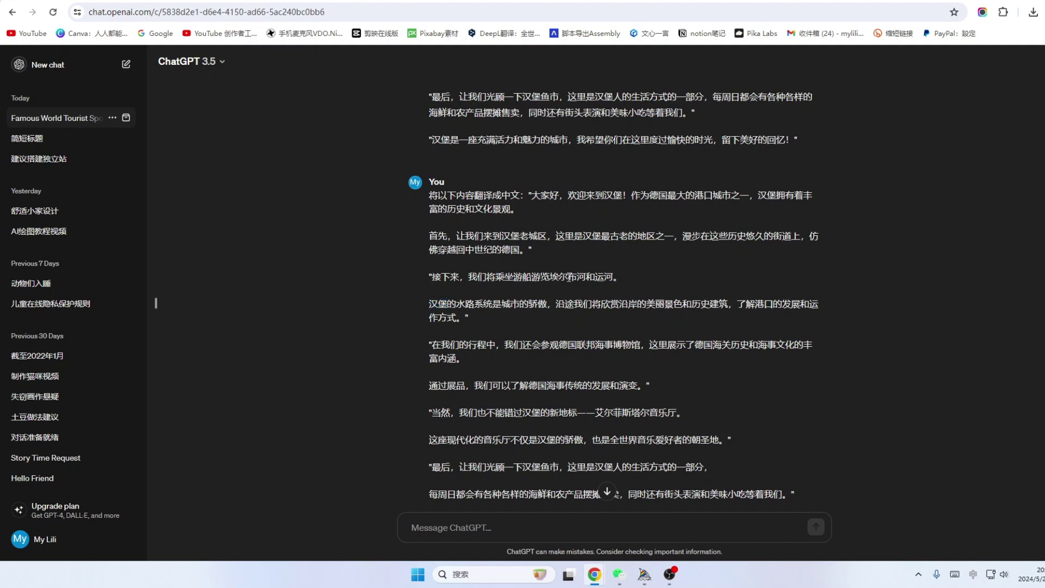
key(ctrl+Tab)
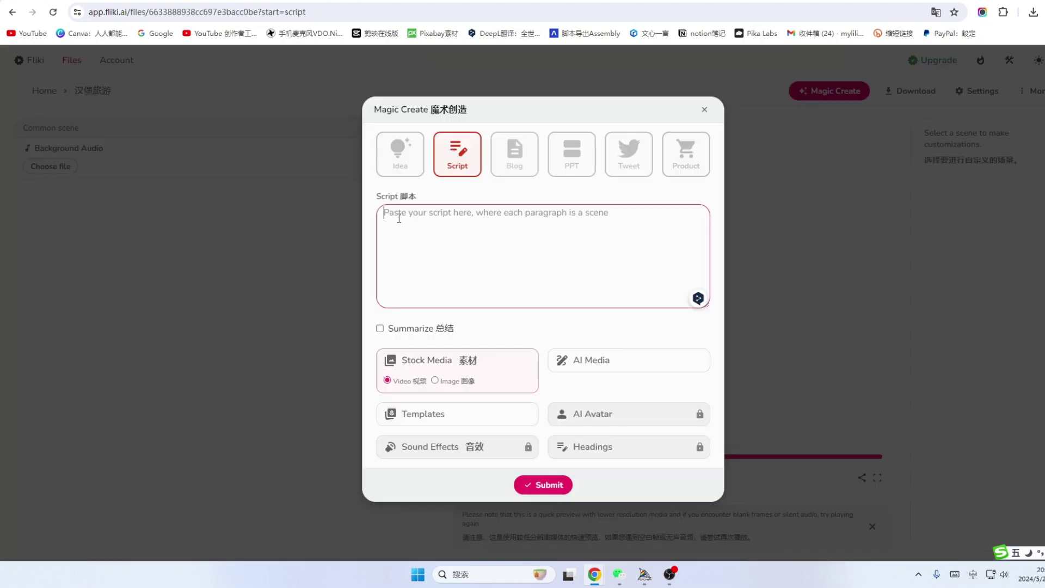
key(ctrl+v)
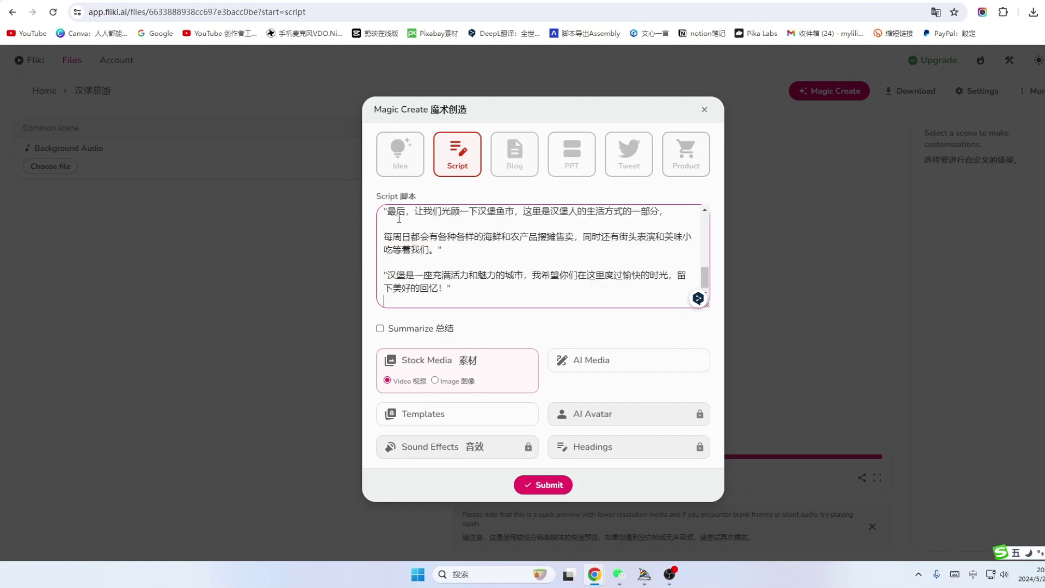
Step: Check the Idea source, return to the Script source and paste the Hamburg tour script again
click(399, 155)
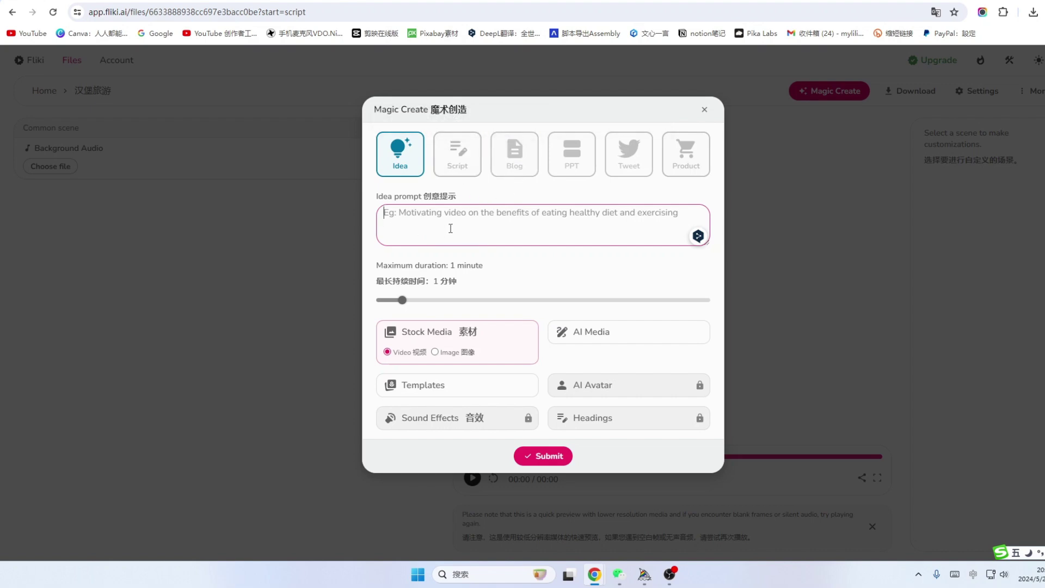
click(457, 154)
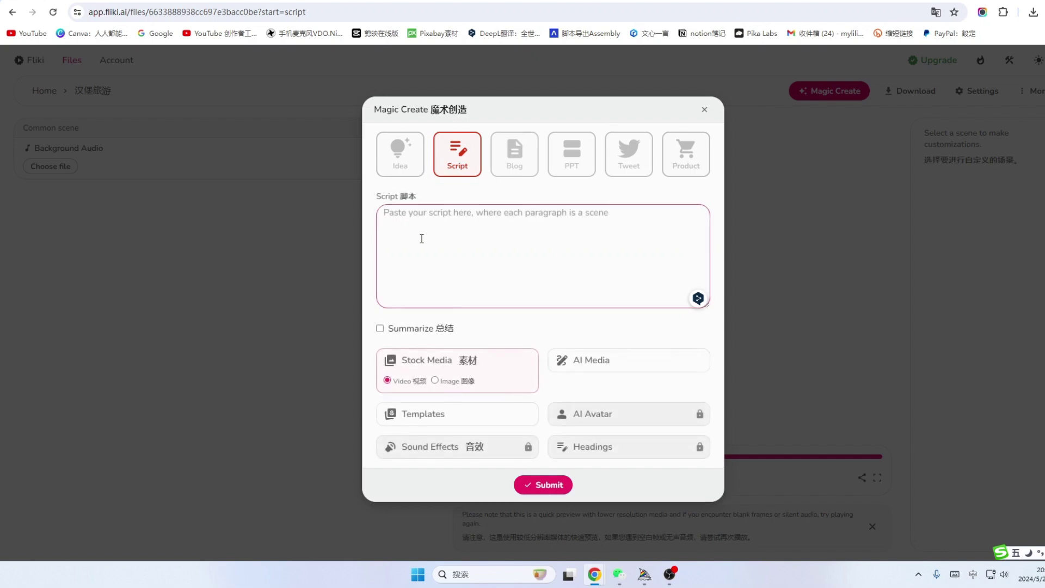
key(ctrl+v)
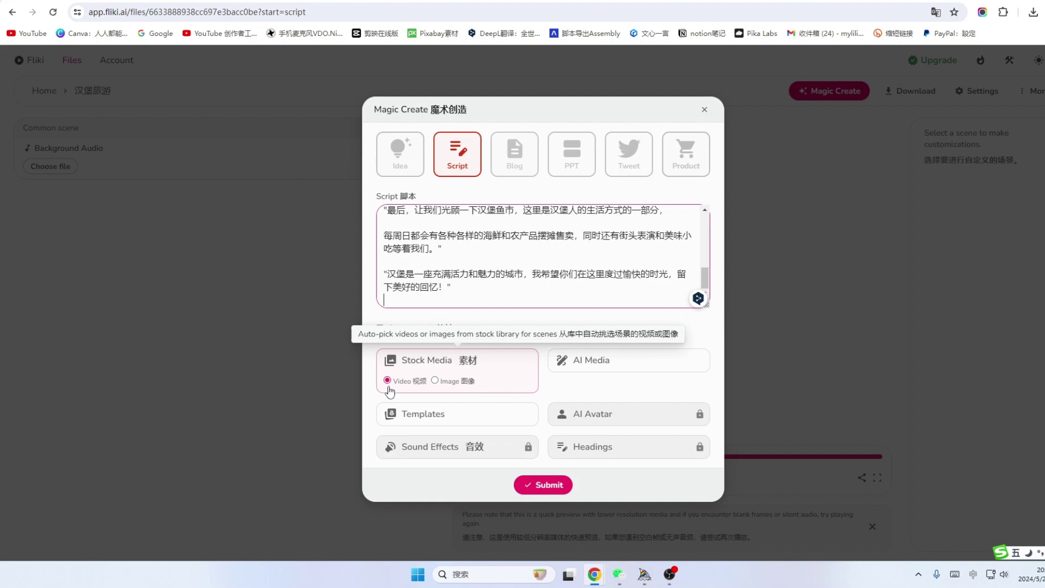
Step: Try AI Media with images in the Cinematic style for the scenes
click(629, 359)
click(630, 398)
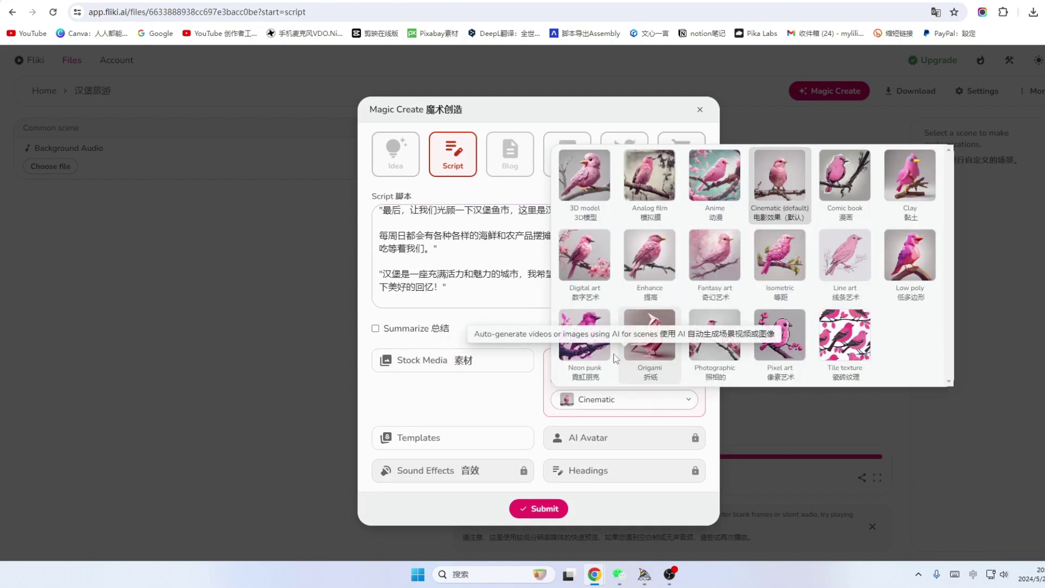
click(780, 188)
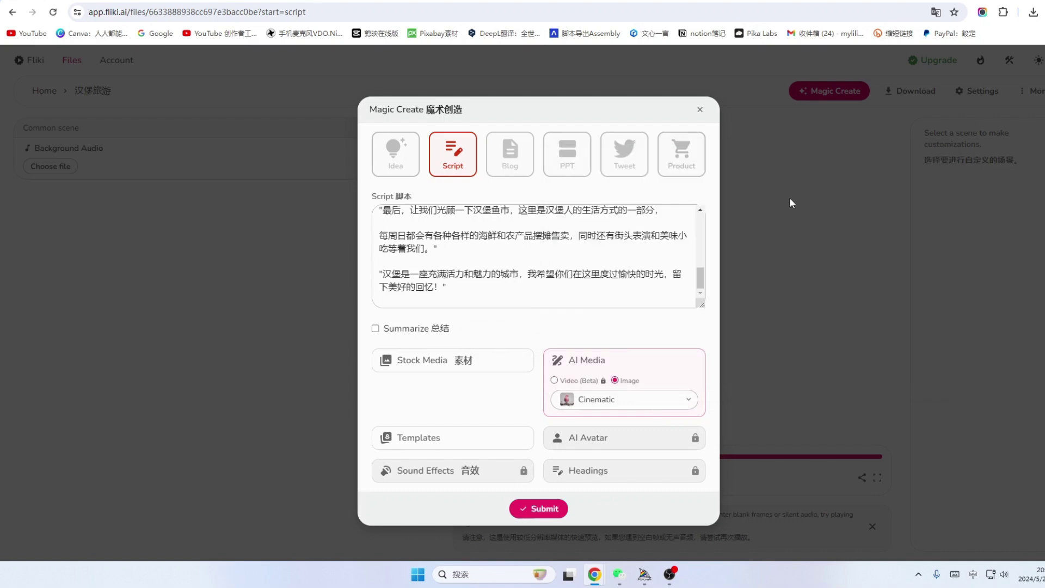
Step: Submit the Hamburg script for video creation with Stock Media set to Video
click(538, 510)
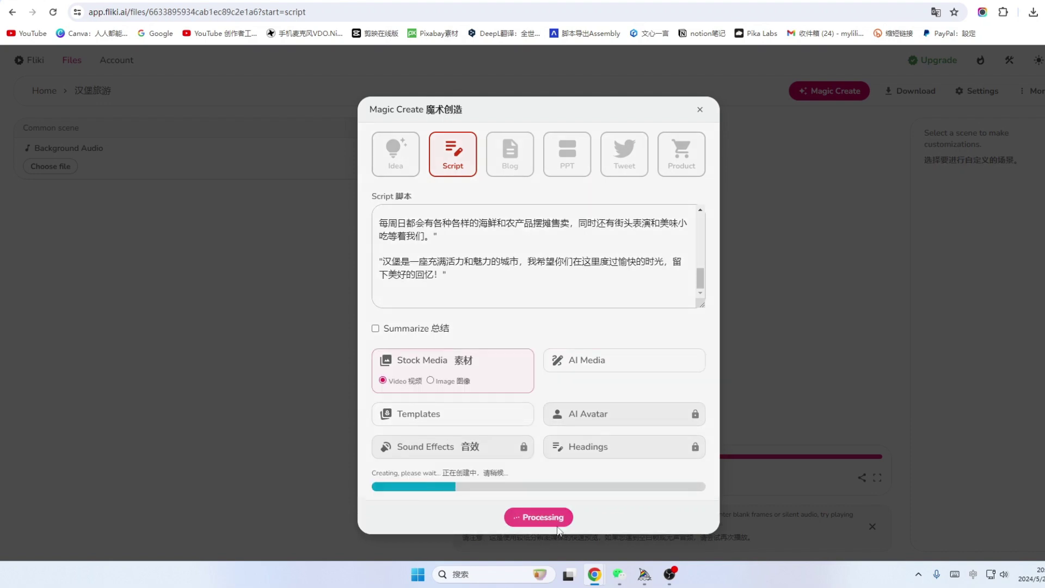
Step: Switch to YouTube and browse the Amsterdam travel guide videos in the search results
scroll(337, 234, down, 10)
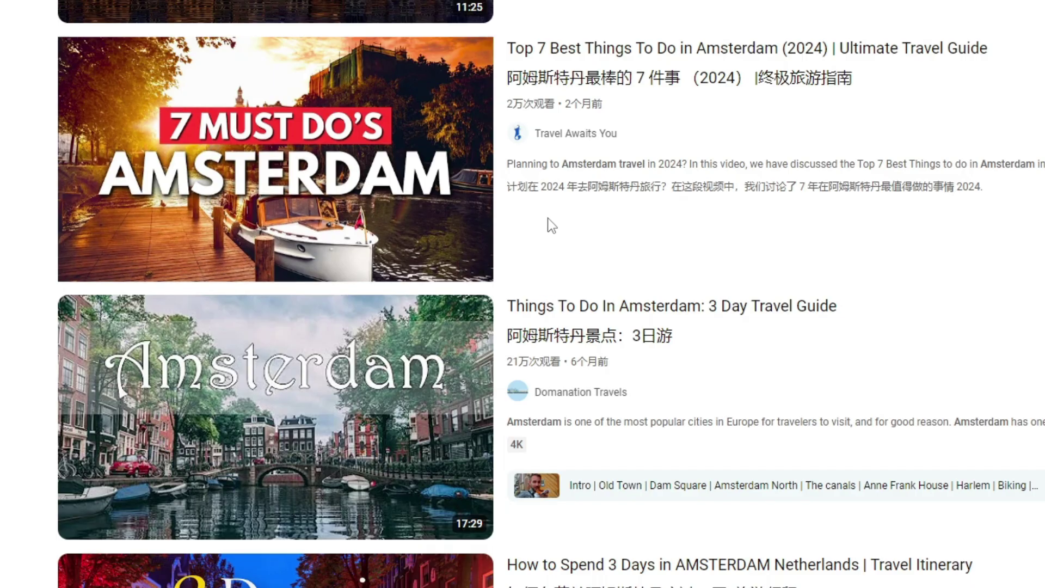
scroll(500, 234, up, 3)
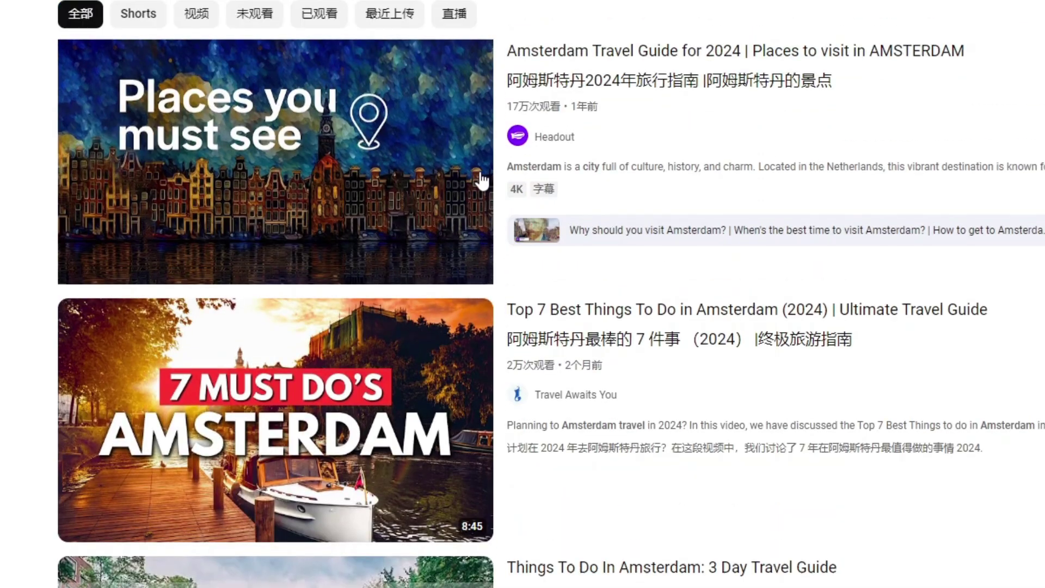
scroll(593, 335, down, 3)
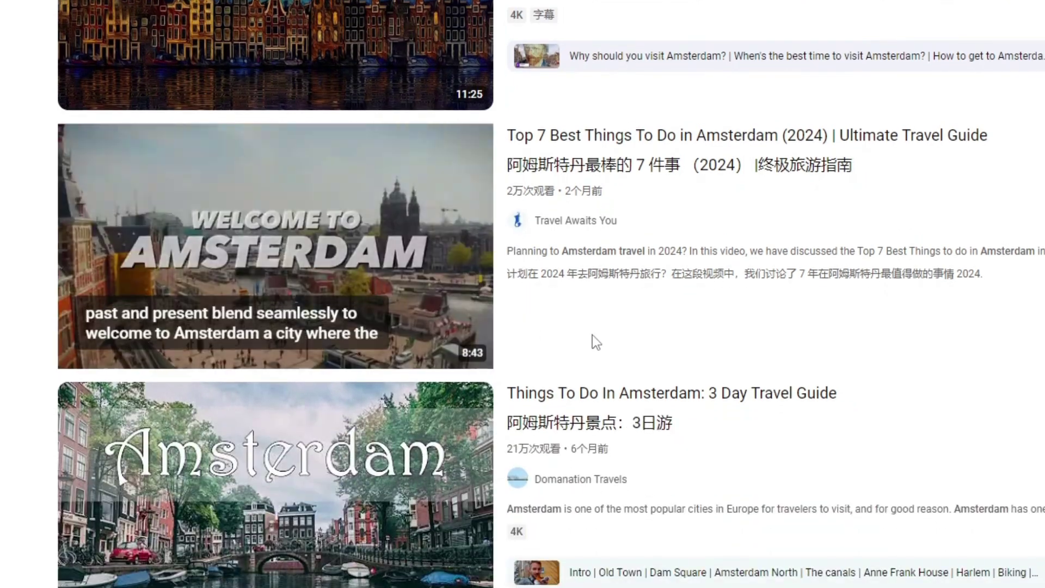
scroll(601, 335, down, 3)
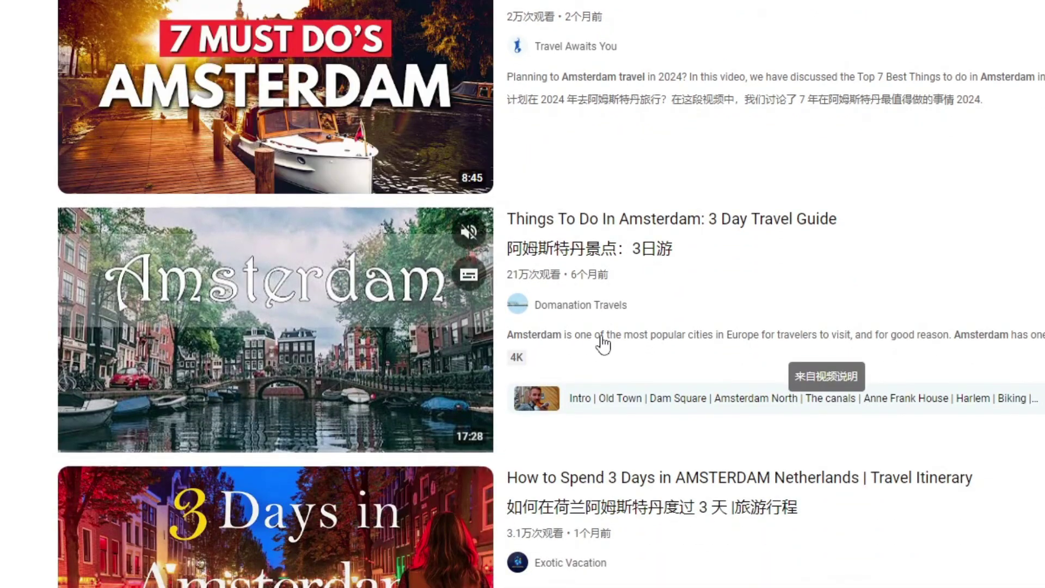
scroll(601, 340, up, 3)
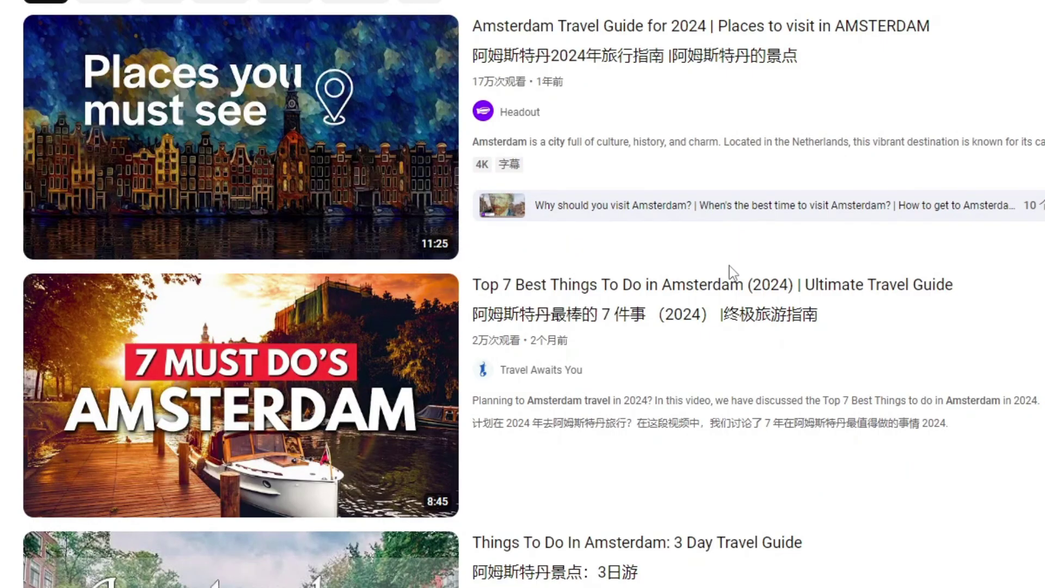
scroll(488, 87, down, 2)
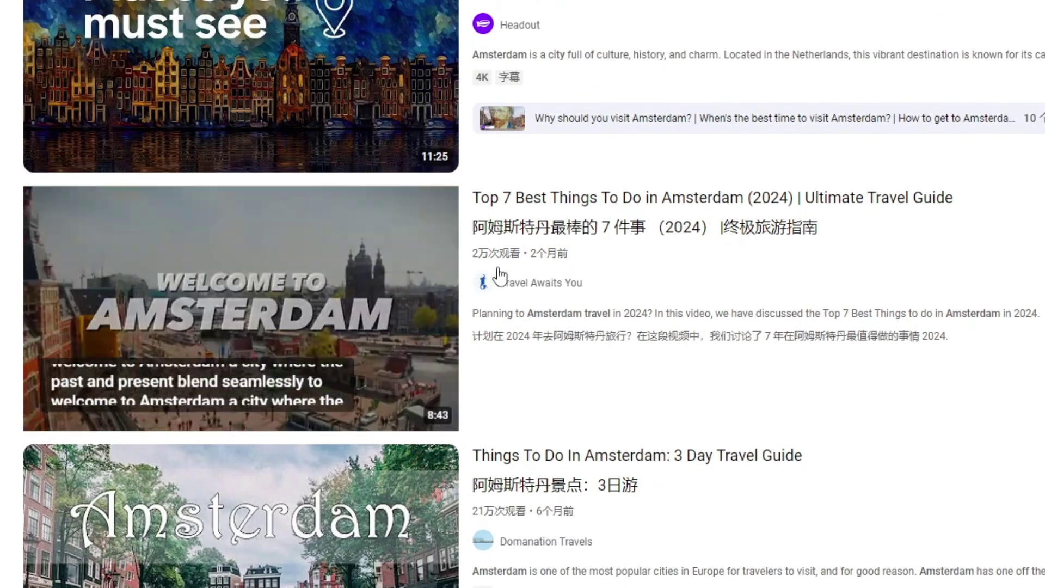
scroll(500, 276, down, 5)
scroll(501, 259, down, 5)
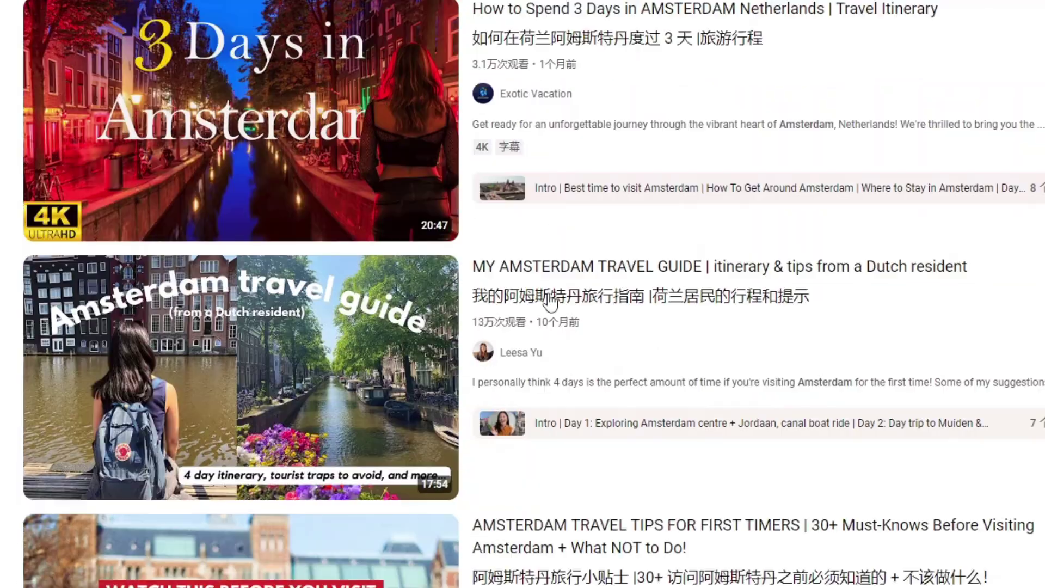
scroll(551, 303, down, 3)
scroll(530, 173, down, 8)
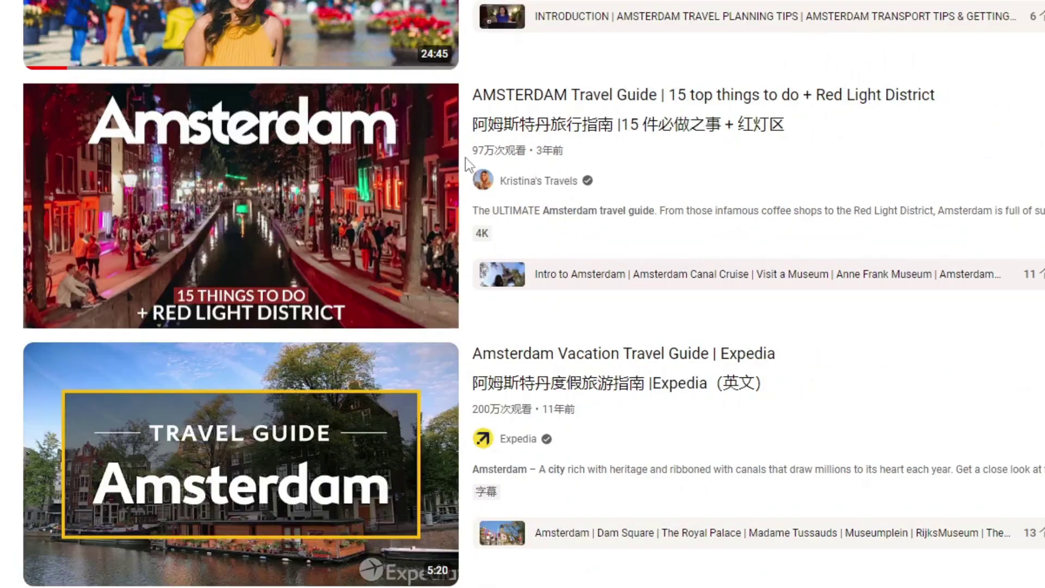
Step: Look further down the YouTube results at the Expedia Amsterdam guide and the Amsterdam walking tour videos
scroll(576, 251, down, 5)
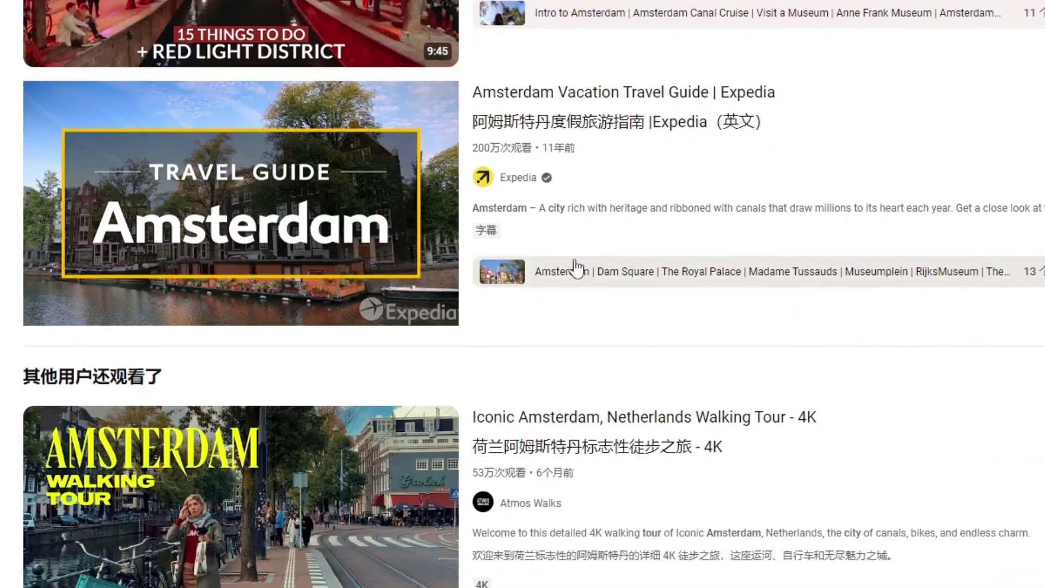
scroll(585, 258, down, 3)
scroll(566, 261, up, 6)
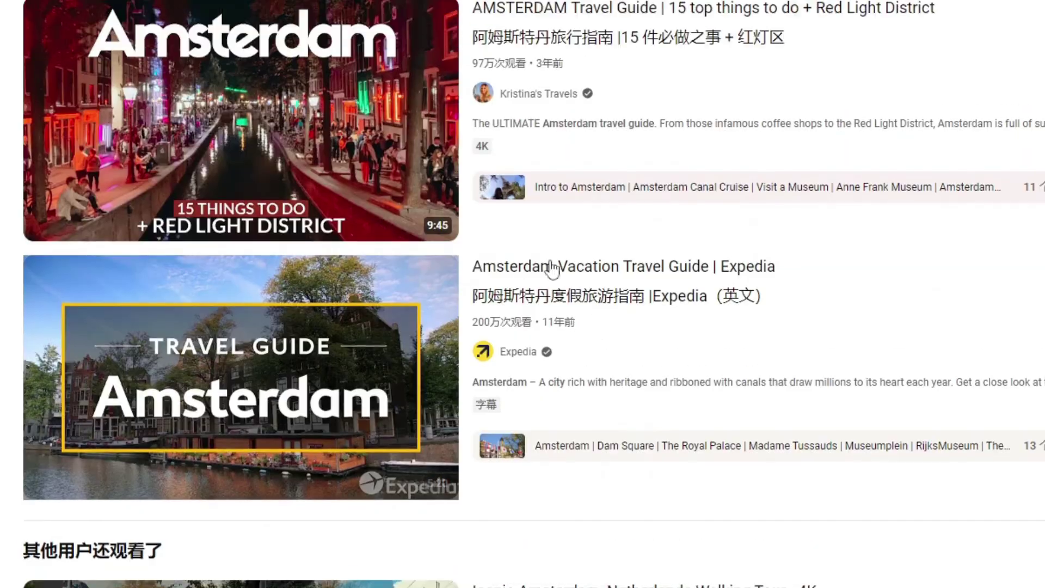
scroll(560, 332, down, 2)
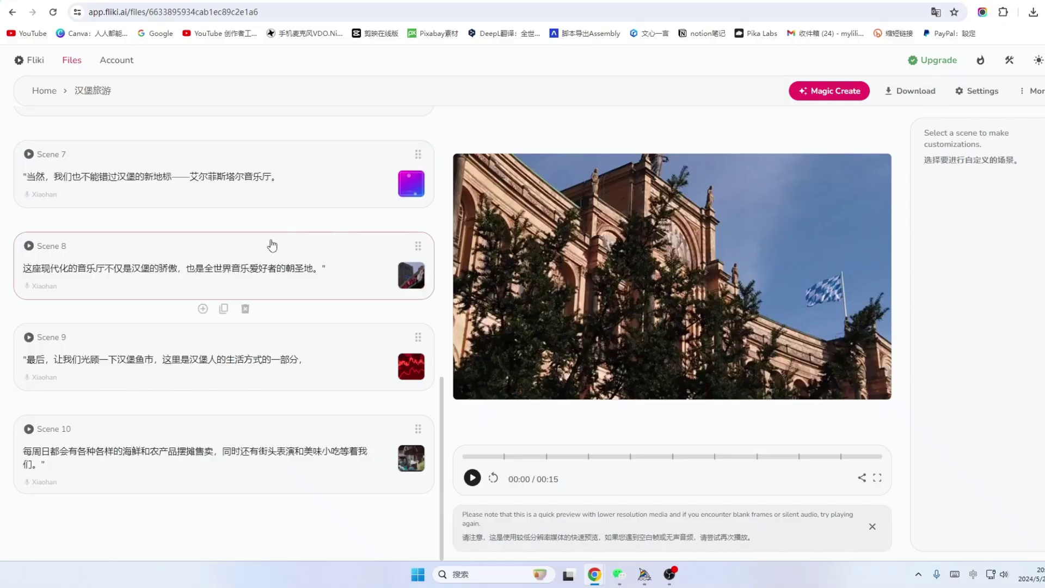
Step: Back in Fliki's 汉堡旅游 file, review the generated scenes and watch the video preview before closing it
scroll(259, 320, up, 10)
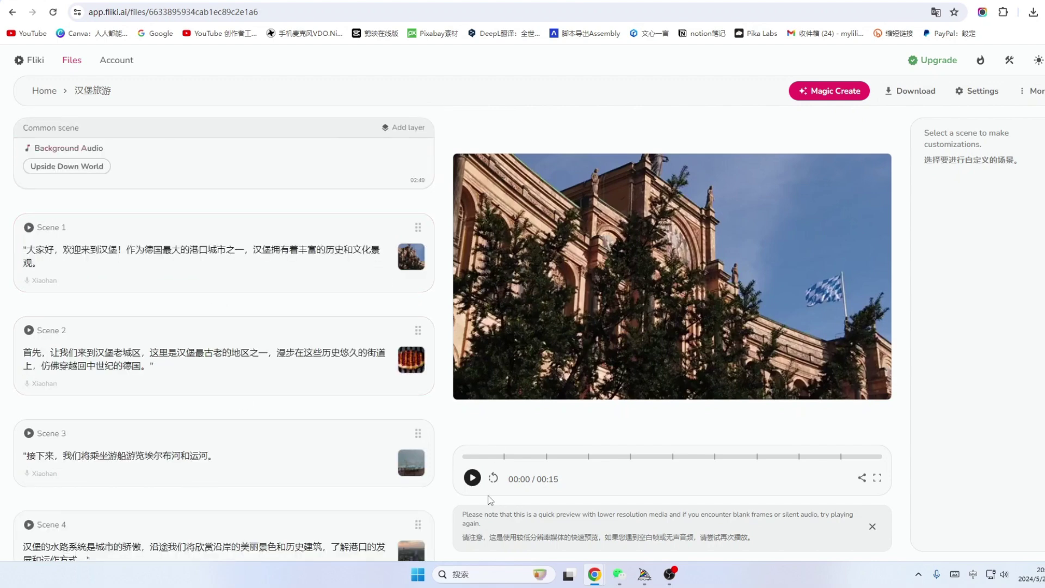
click(472, 478)
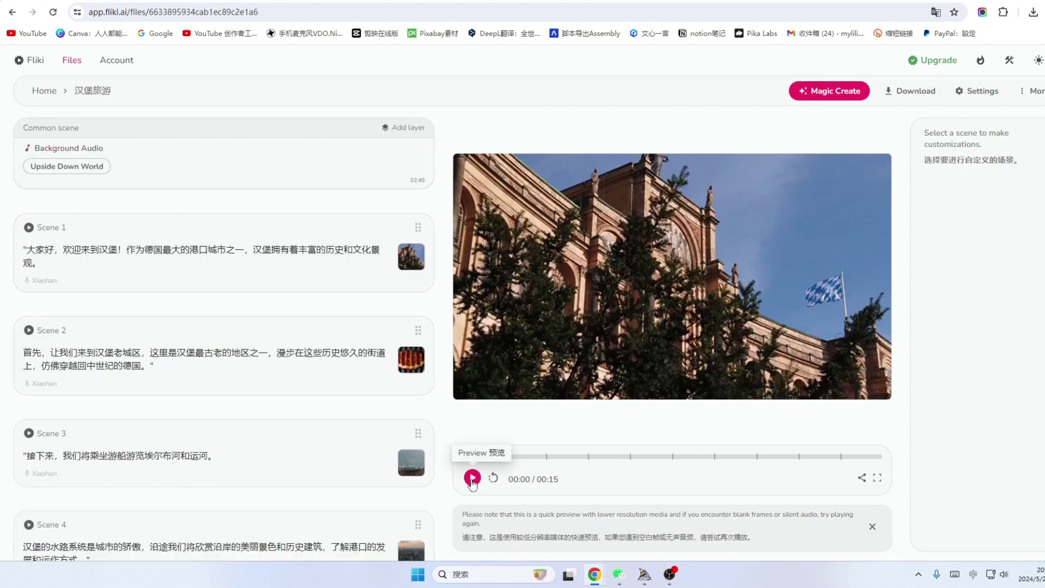
click(472, 479)
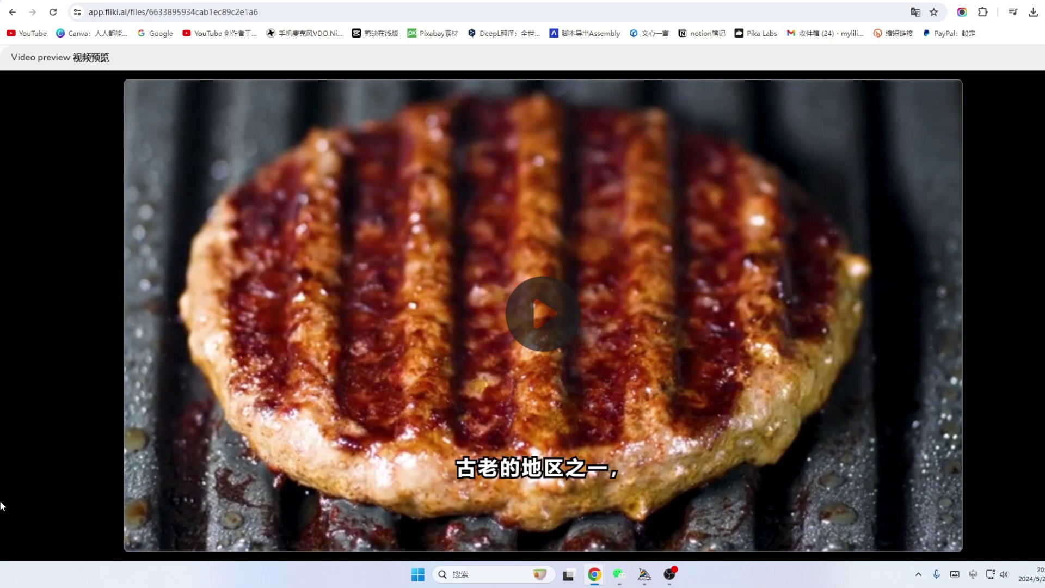
mouse_move(2, 397)
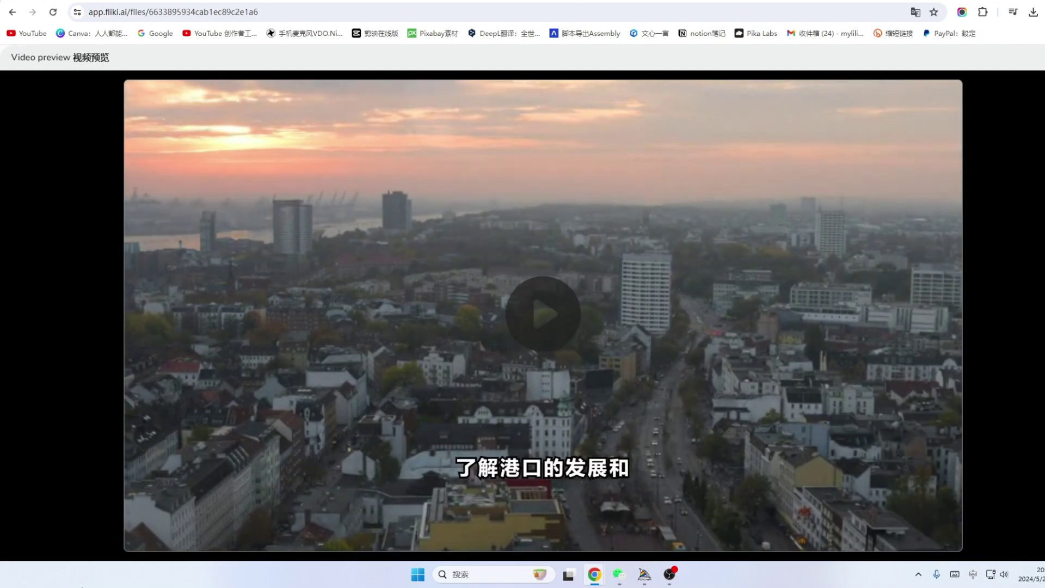
key(Escape)
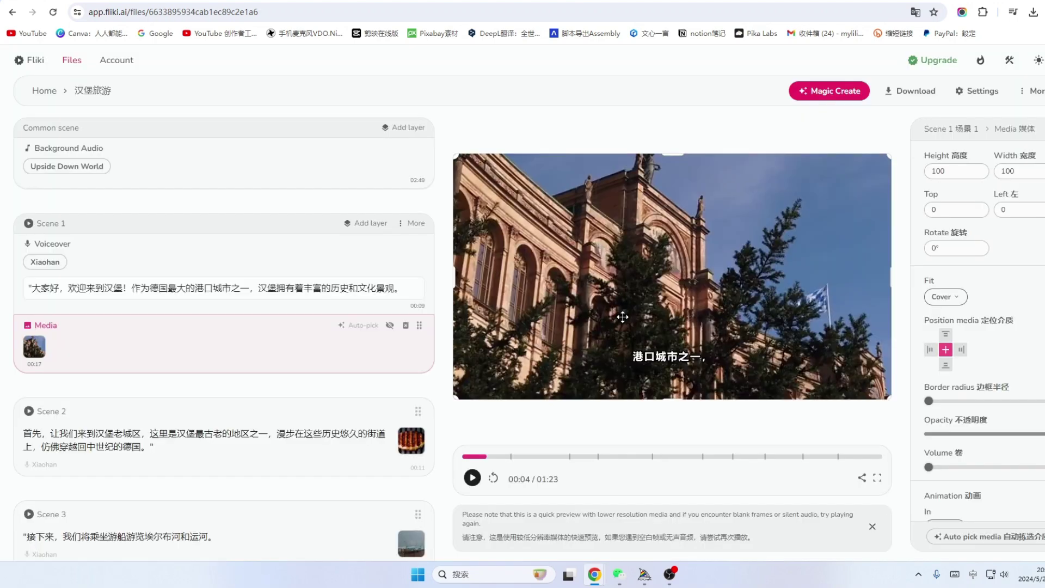